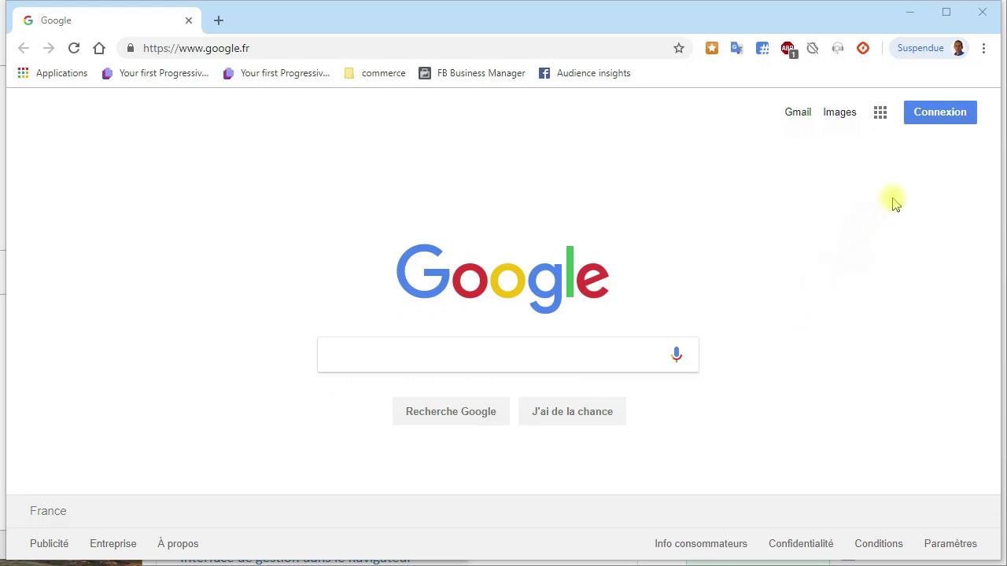
Open the Chrome settings page
{"action": "left_click", "coordinate": [984, 50]}
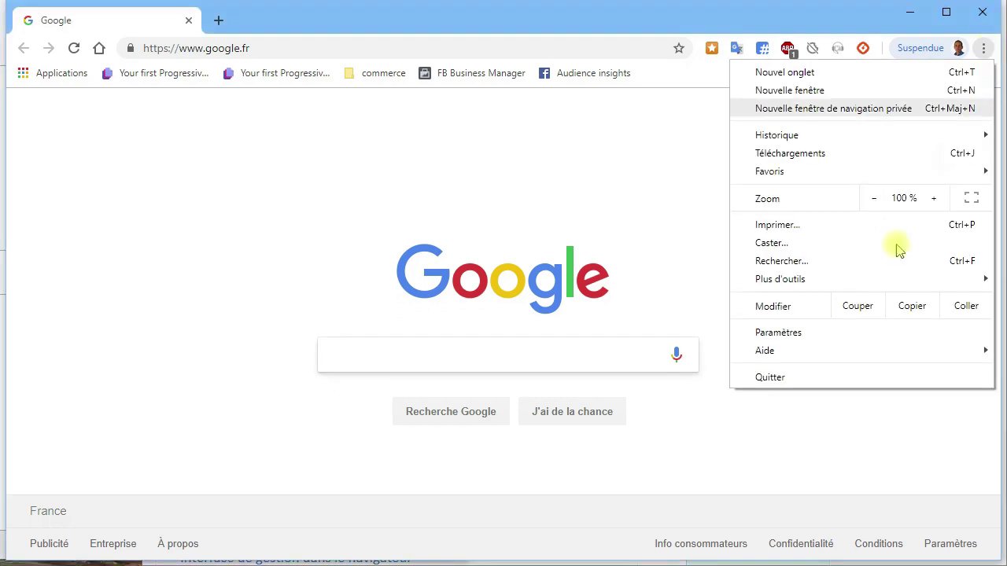
{"action": "mouse_move", "coordinate": [830, 283]}
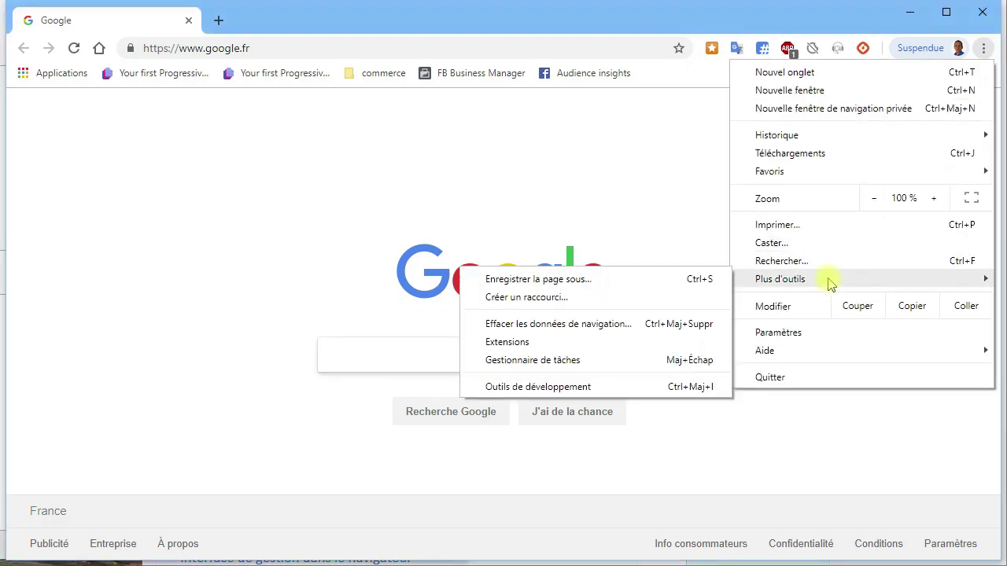
{"action": "left_click", "coordinate": [793, 334]}
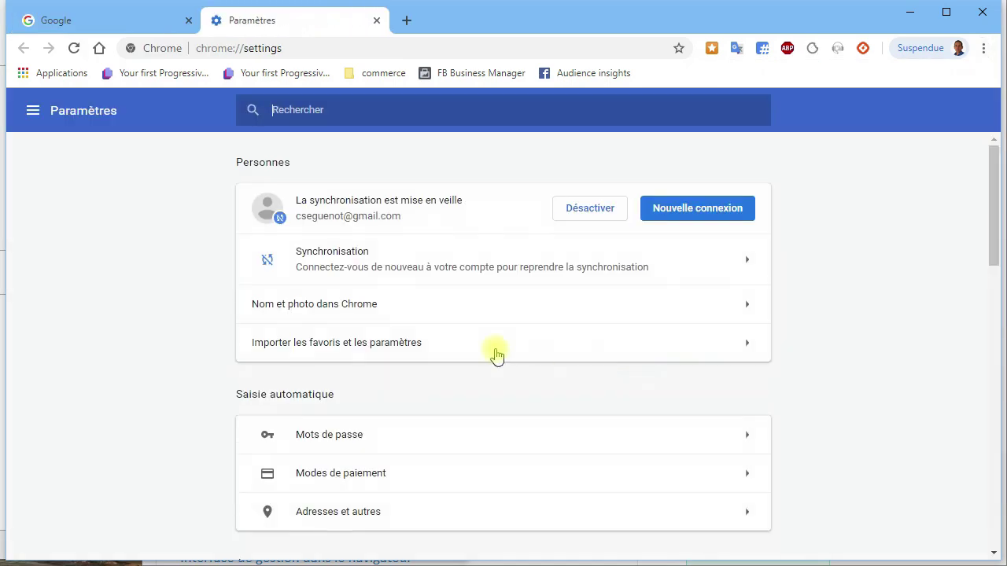
Check the browser version and update status on the About Chrome page, and return to the main settings
{"action": "left_click", "coordinate": [33, 113]}
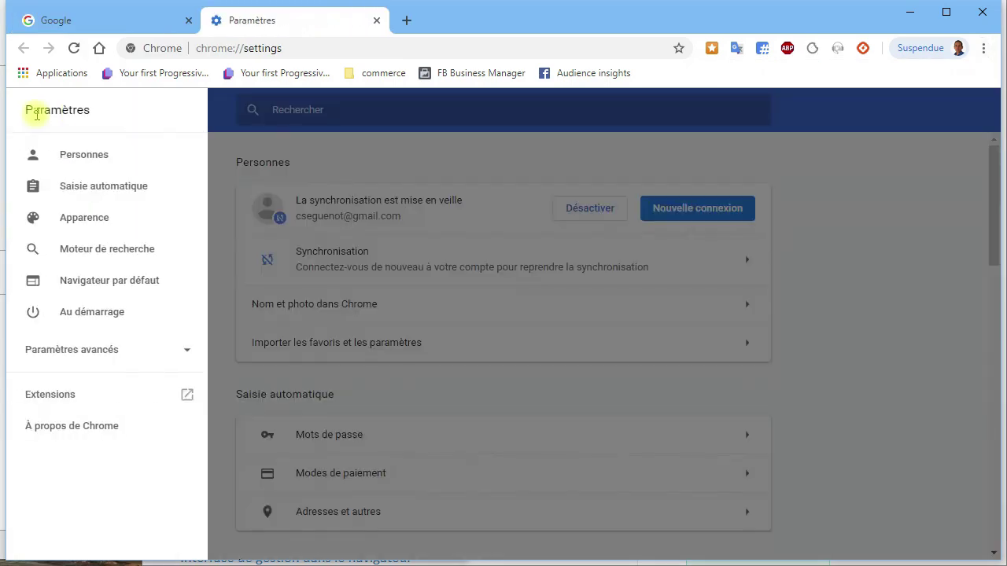
{"action": "left_click", "coordinate": [83, 433]}
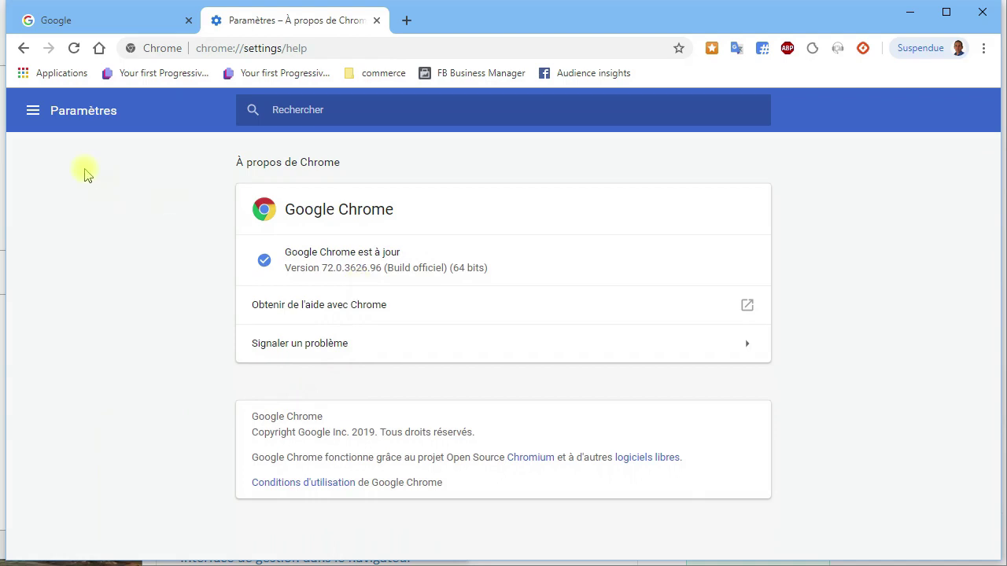
{"action": "left_click", "coordinate": [24, 52]}
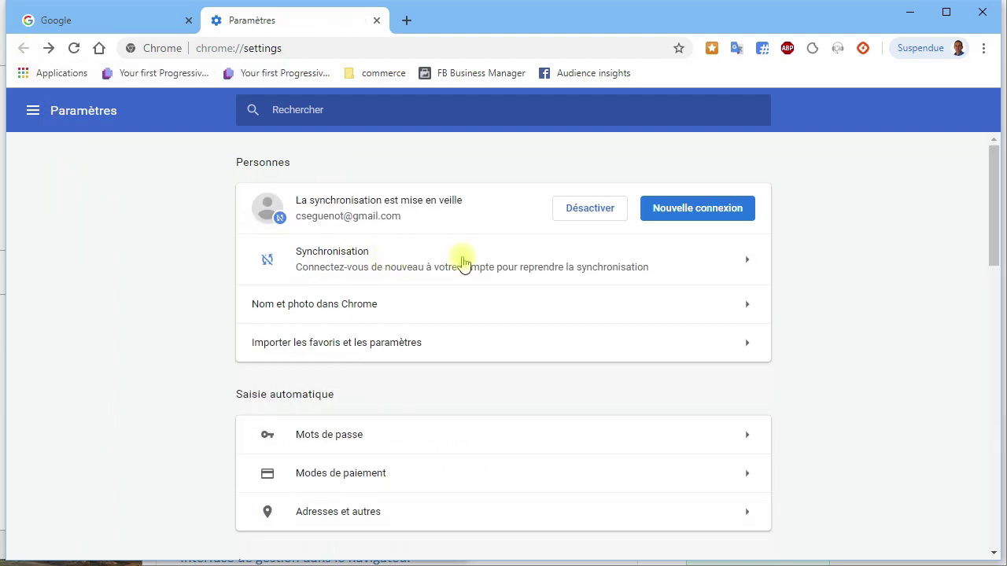
Open the saved password settings and start exporting the passwords, accepting the exposure warning
{"action": "scroll", "coordinate": [689, 401], "scroll_direction": "down", "scroll_amount": 2}
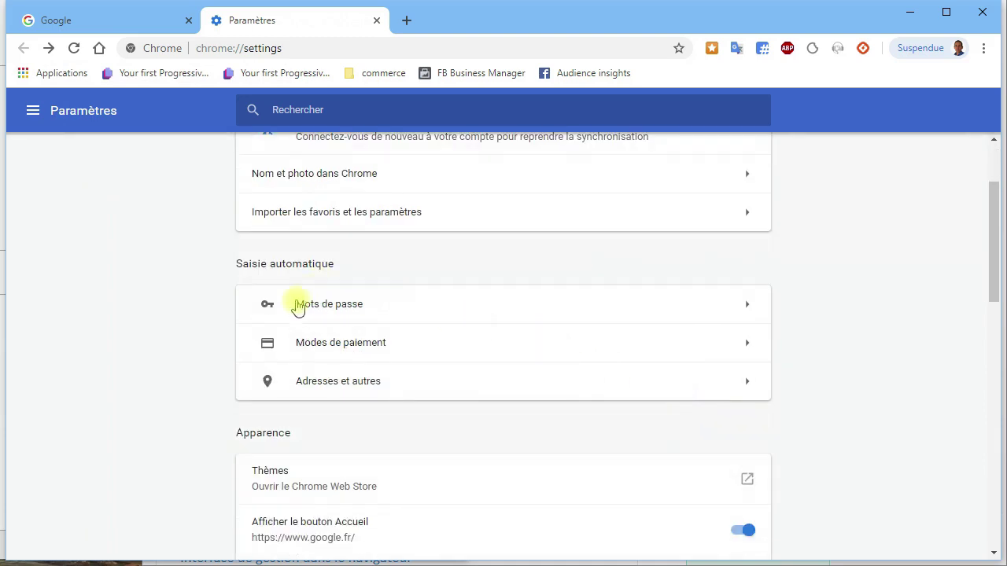
{"action": "left_click", "coordinate": [745, 309]}
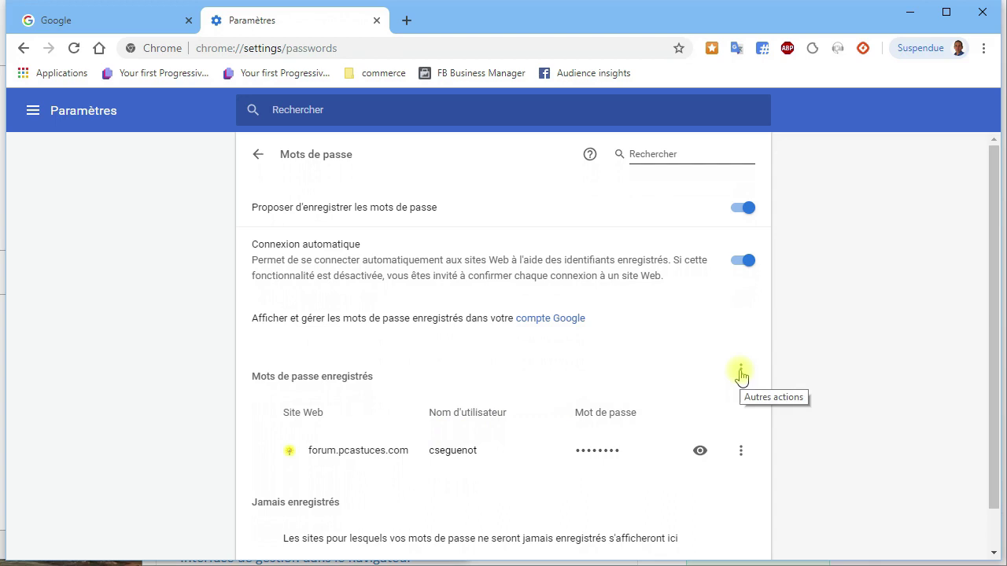
{"action": "left_click", "coordinate": [740, 370]}
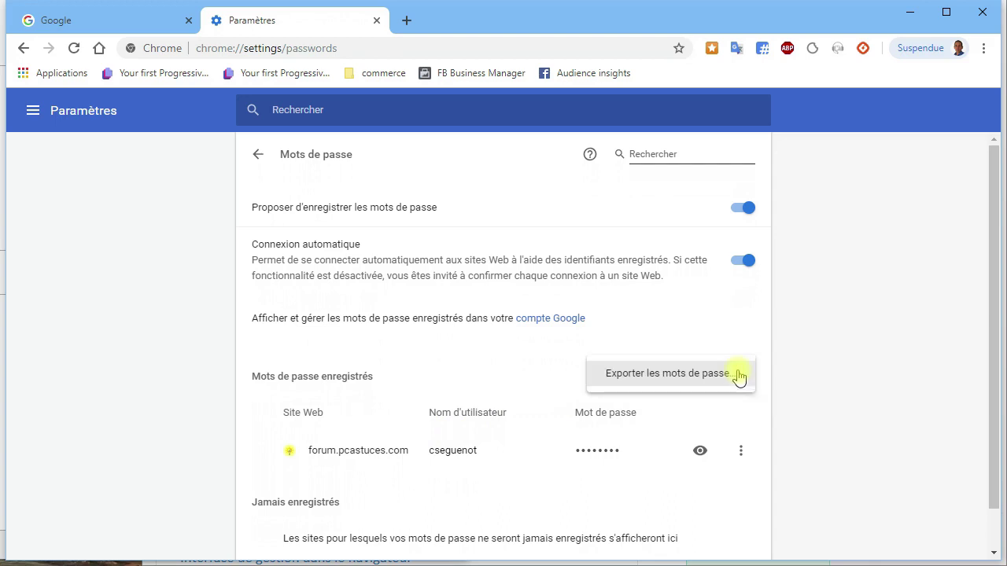
{"action": "left_click", "coordinate": [666, 382]}
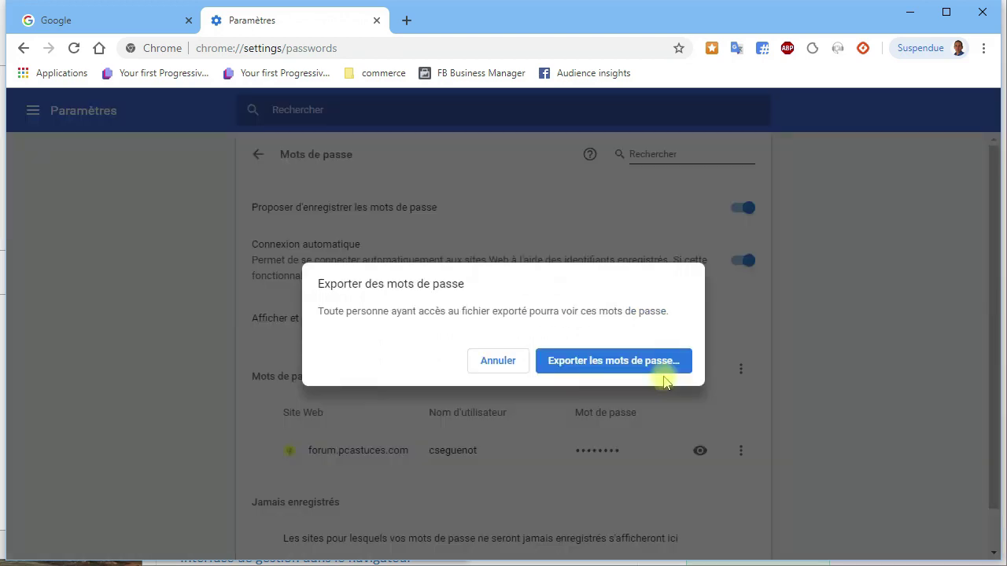
{"action": "left_click", "coordinate": [613, 369]}
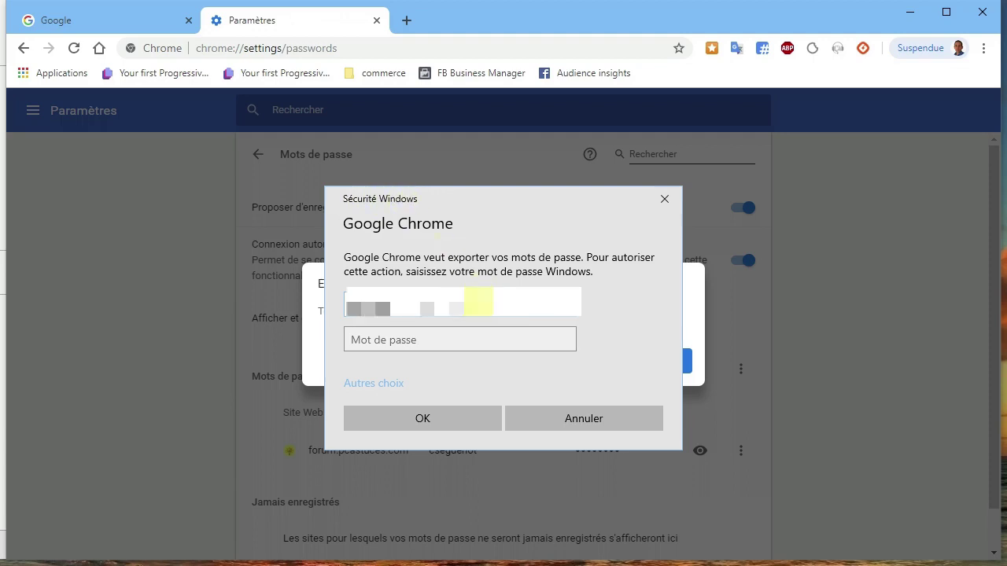
Authorise the export with the Windows account password and save it in Documents as Mots de passe Google Chrome.csv
{"action": "left_click", "coordinate": [443, 334]}
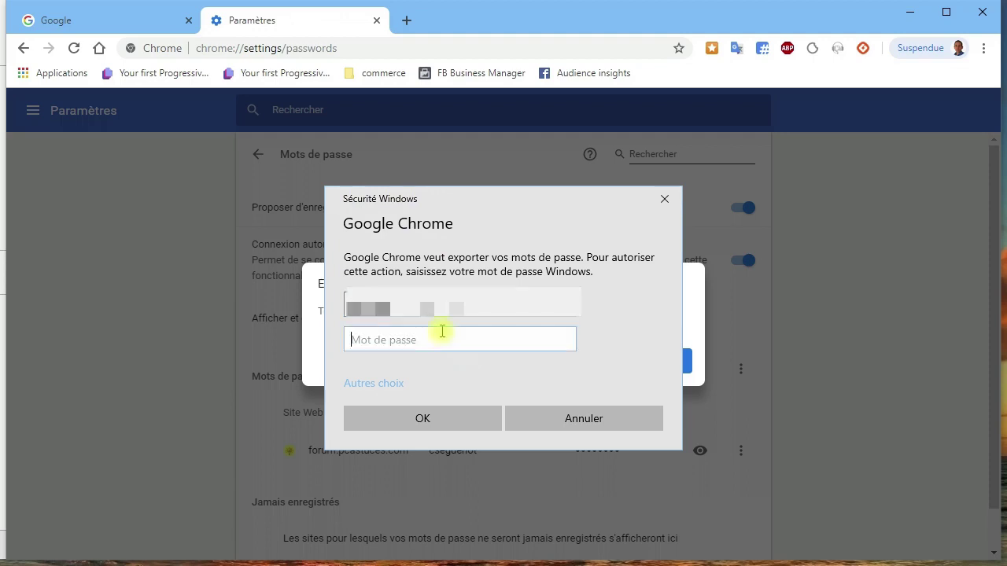
{"action": "type", "text": "••••••••••"}
{"action": "left_click", "coordinate": [422, 419]}
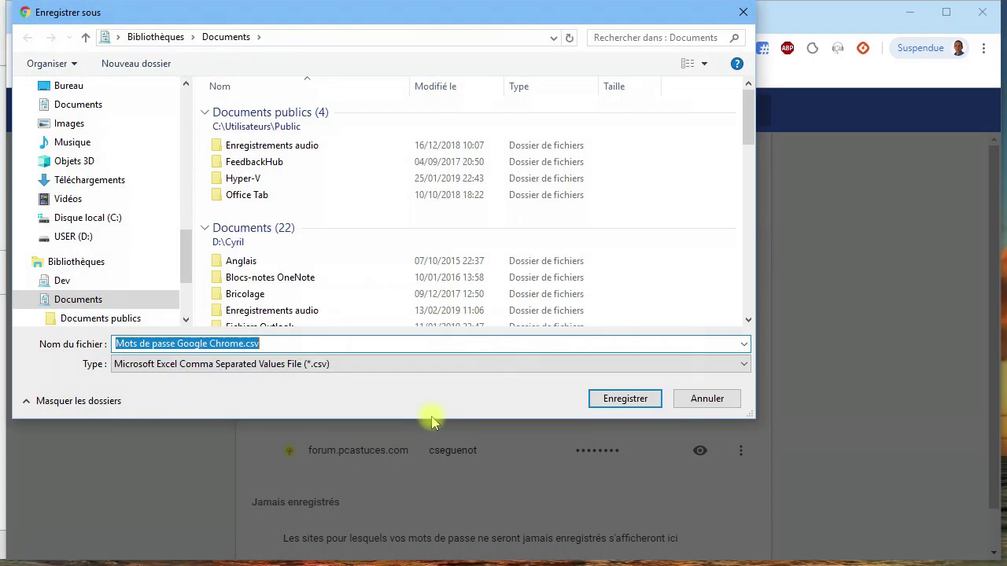
{"action": "left_click", "coordinate": [286, 344]}
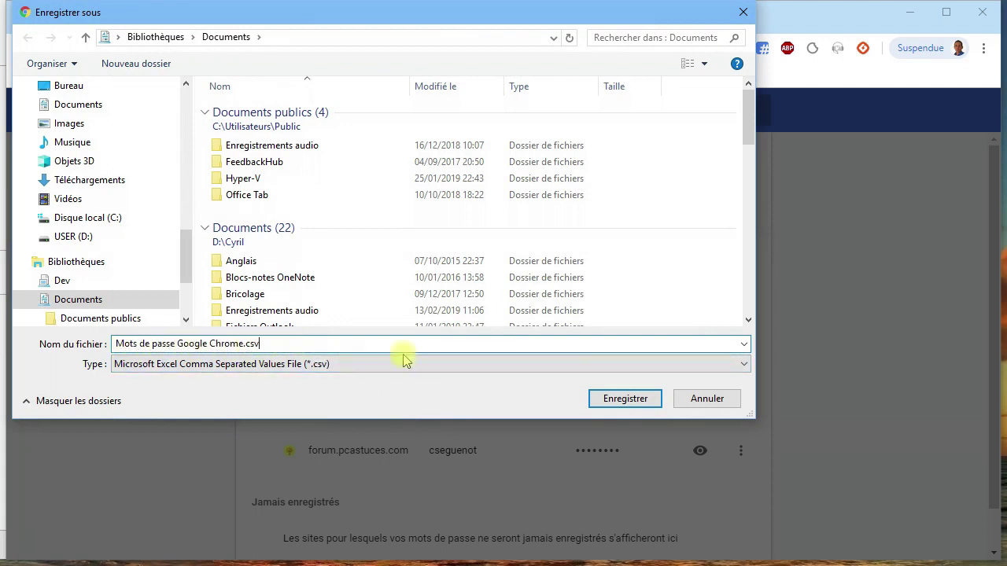
{"action": "left_click", "coordinate": [634, 398]}
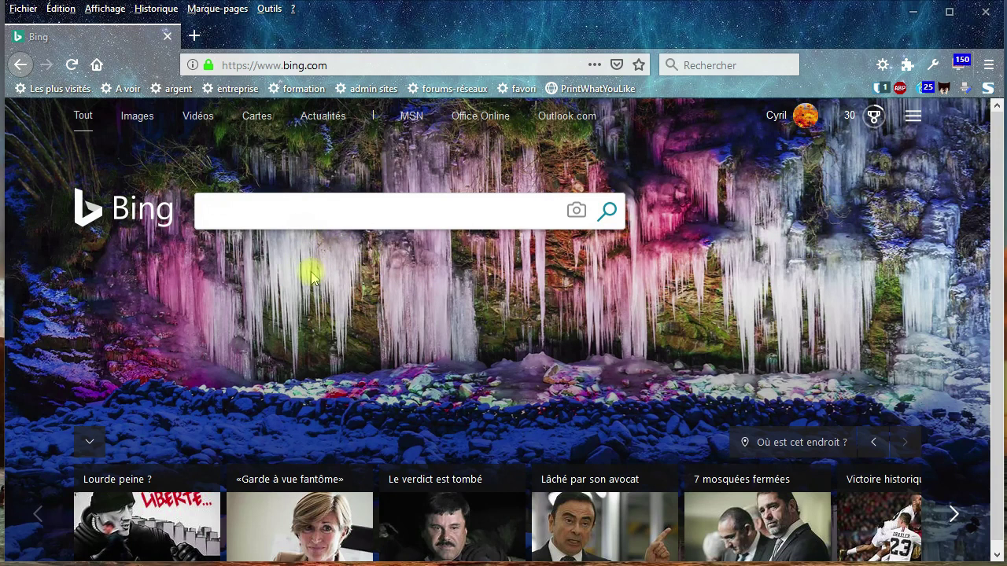
Switch to Firefox, search Bing for "ff password exporter" and look through the tool's GitHub repository page
{"action": "left_click", "coordinate": [247, 213]}
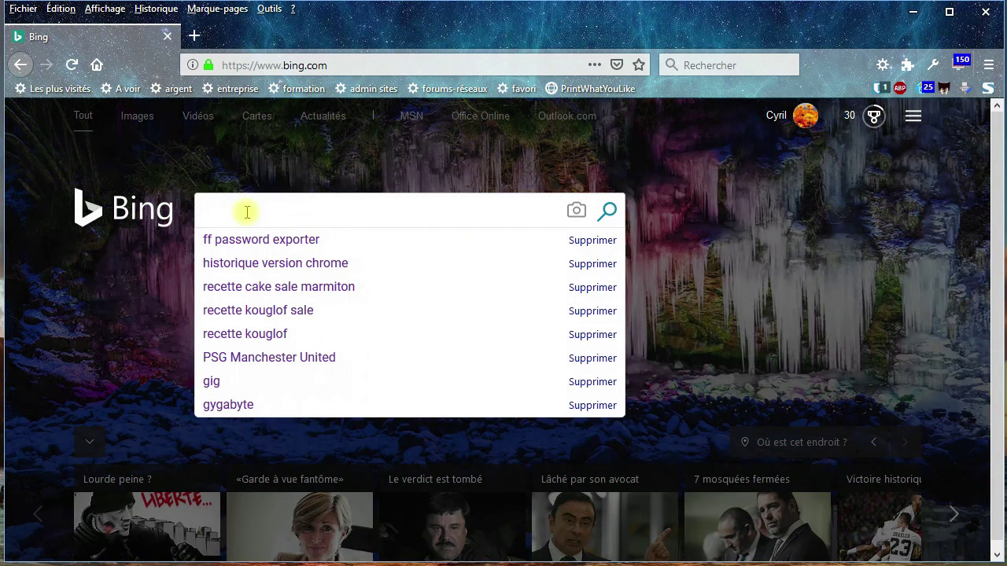
{"action": "key", "text": "Down"}
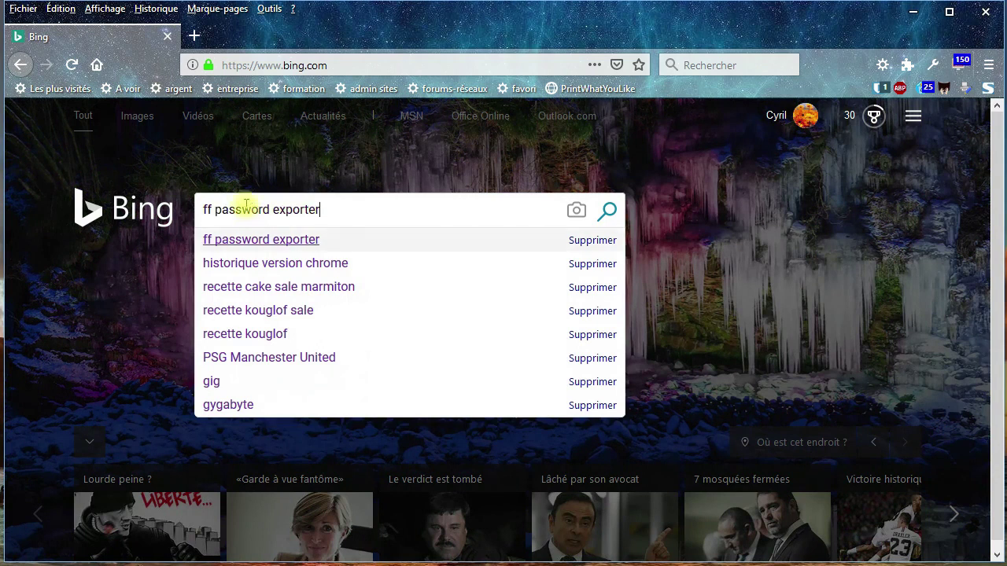
{"action": "left_click", "coordinate": [454, 243]}
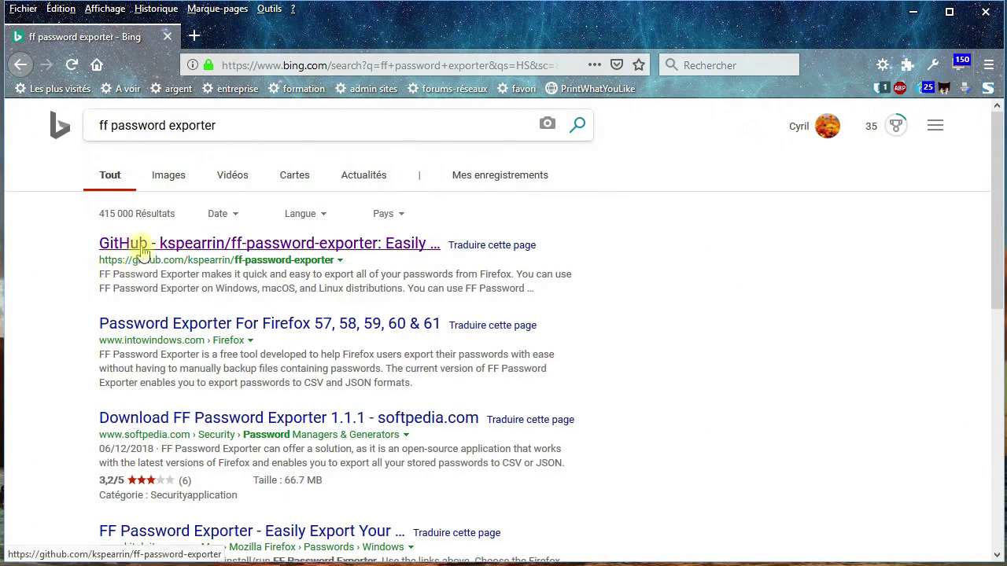
{"action": "left_click", "coordinate": [141, 248]}
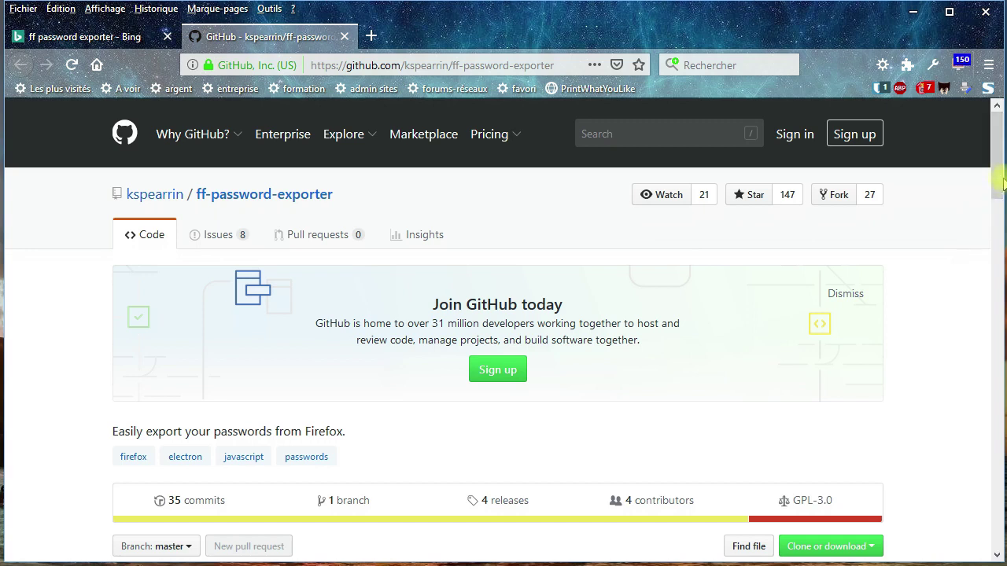
{"action": "left_click_drag", "start_coordinate": [997, 175], "coordinate": [991, 434]}
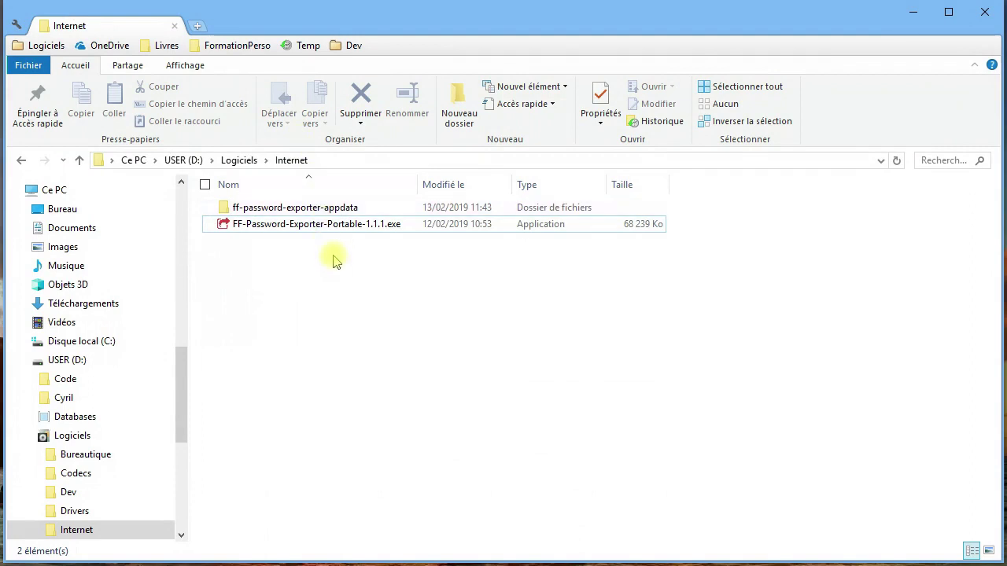
Switch to File Explorer, run FF-Password-Exporter-Portable-1.1.1.exe from D:\Logiciels\Internet and review its detected Firefox user profiles
{"action": "mouse_move", "coordinate": [240, 226]}
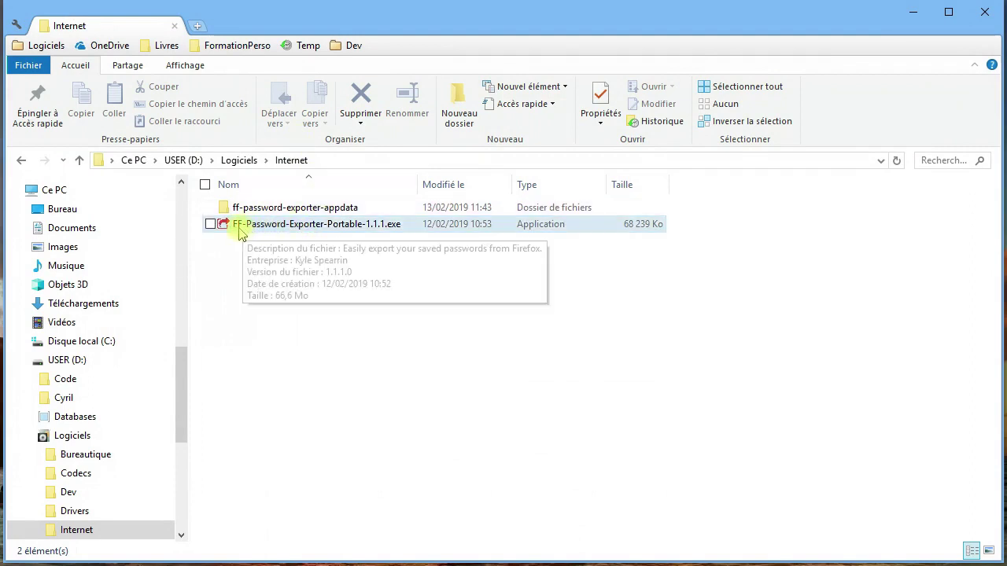
{"action": "left_click", "coordinate": [280, 228]}
{"action": "double_click", "coordinate": [279, 228]}
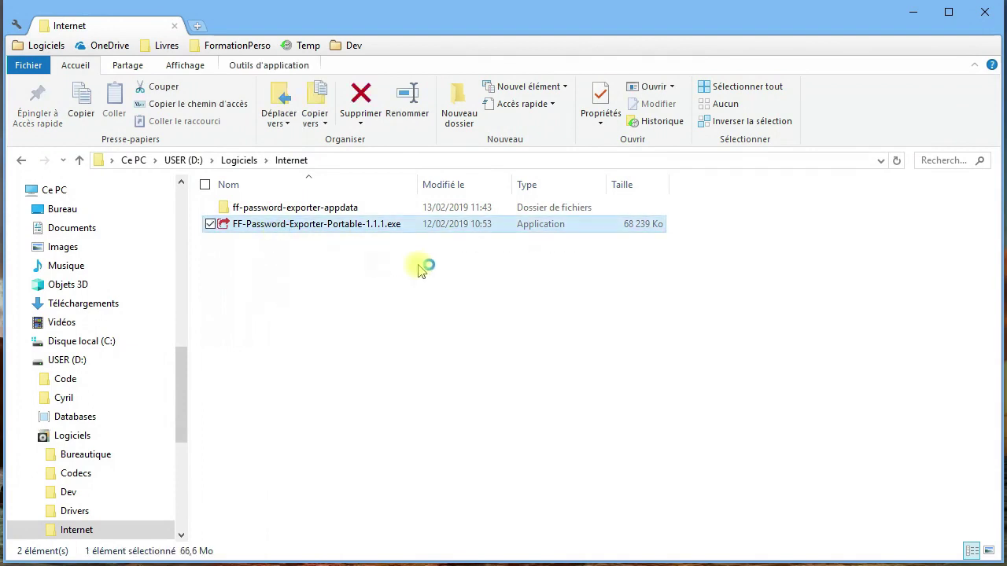
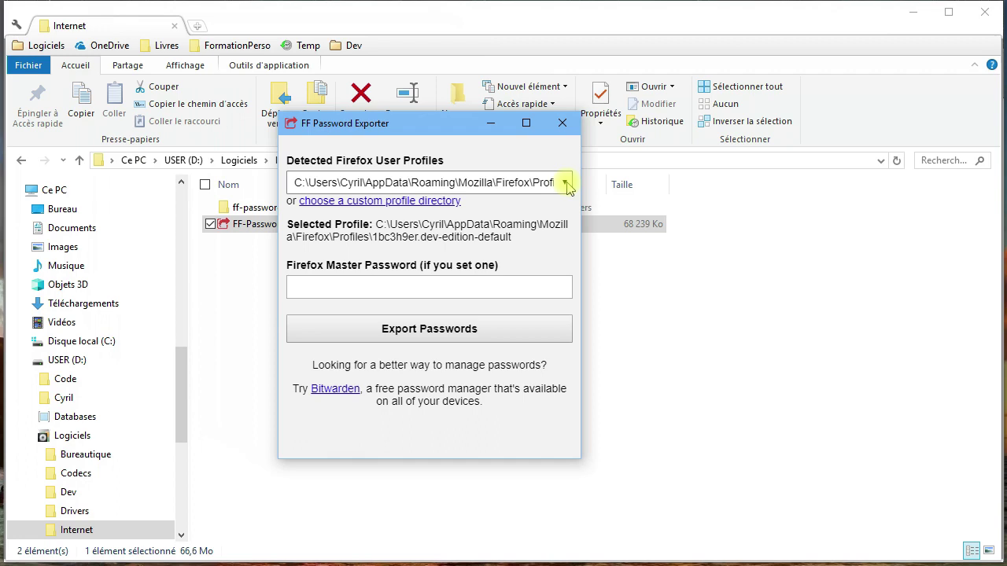
{"action": "left_click", "coordinate": [566, 184]}
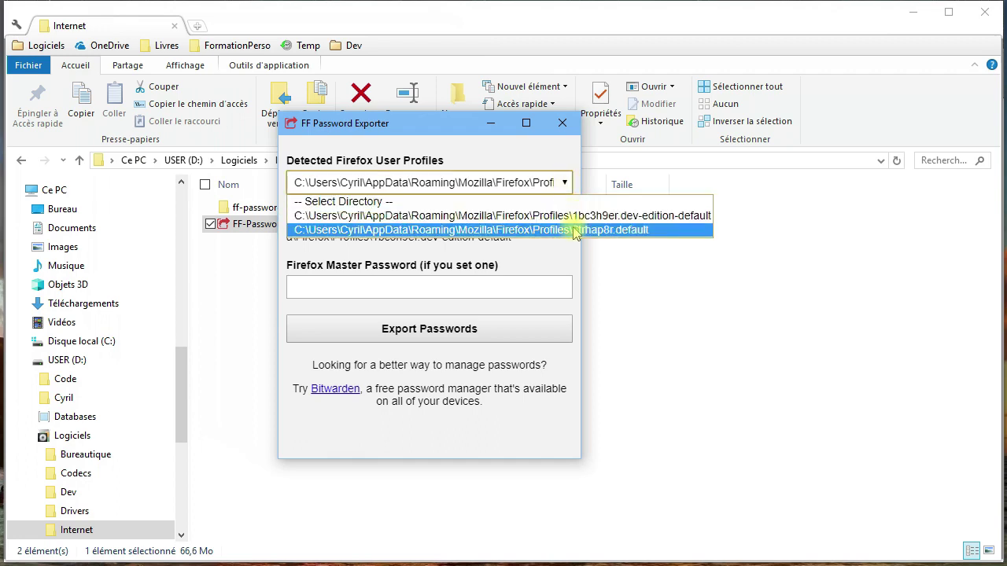
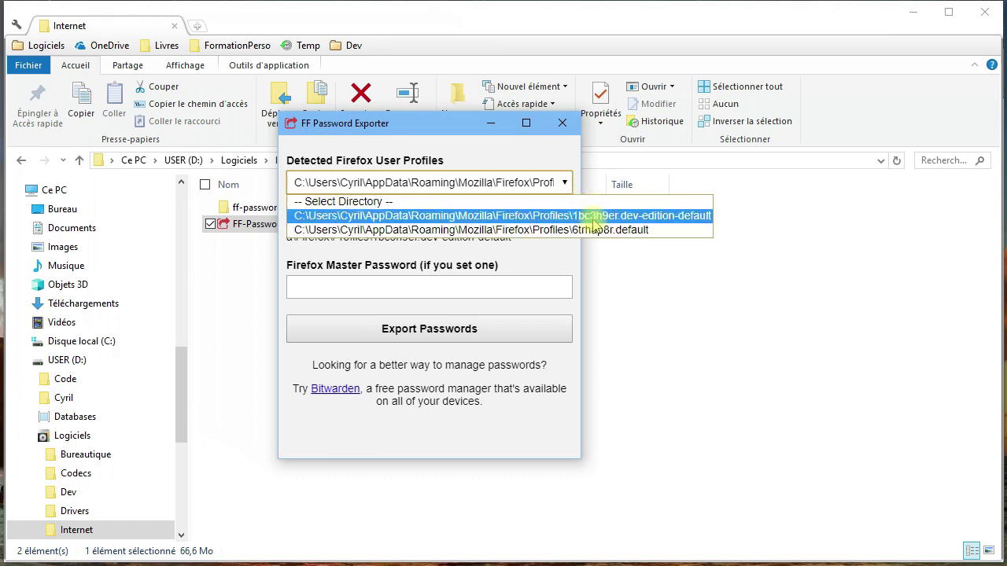
{"action": "left_click", "coordinate": [566, 166]}
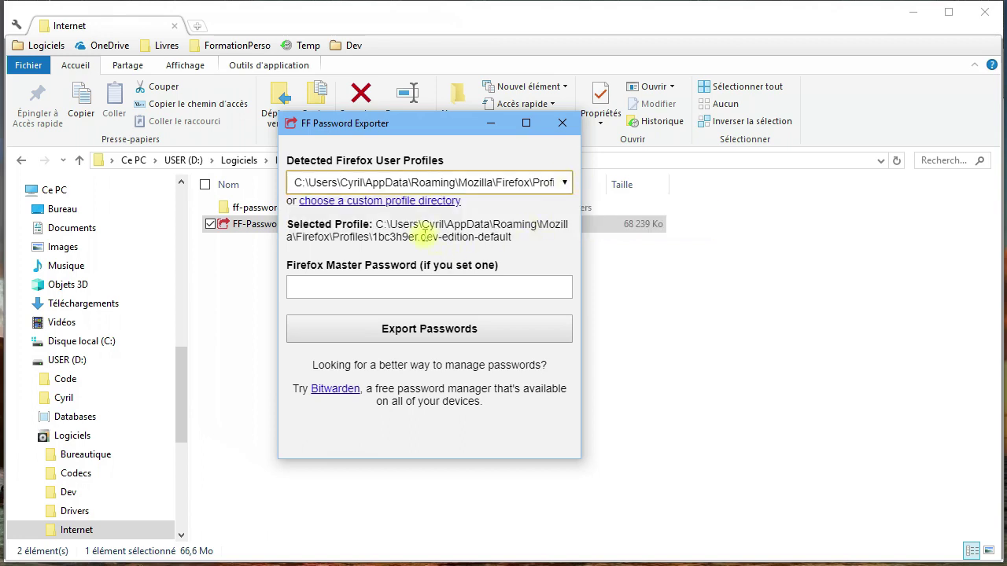
Start choosing a custom profile directory and go to the %appdata% folder
{"action": "left_click", "coordinate": [383, 206]}
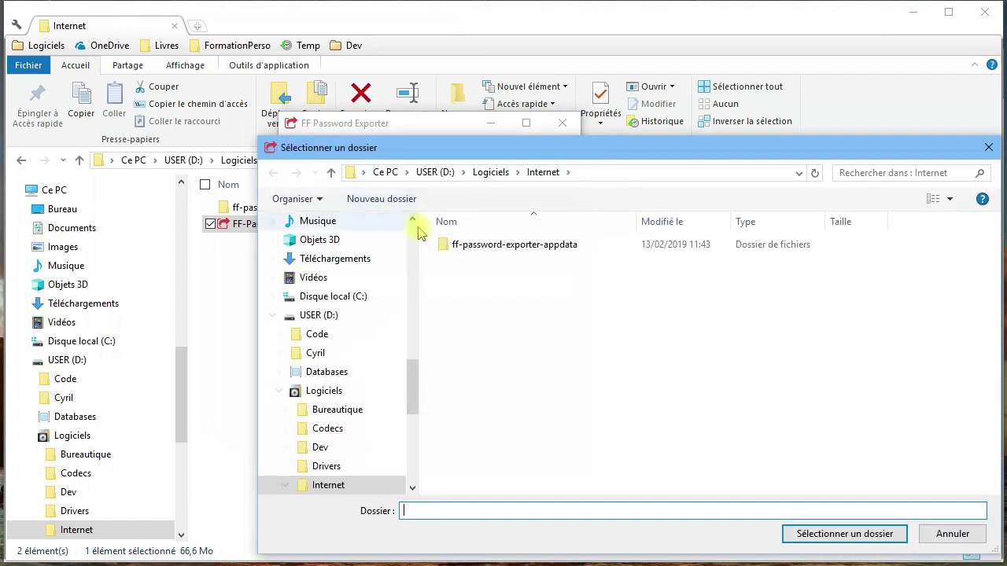
{"action": "left_click", "coordinate": [606, 172]}
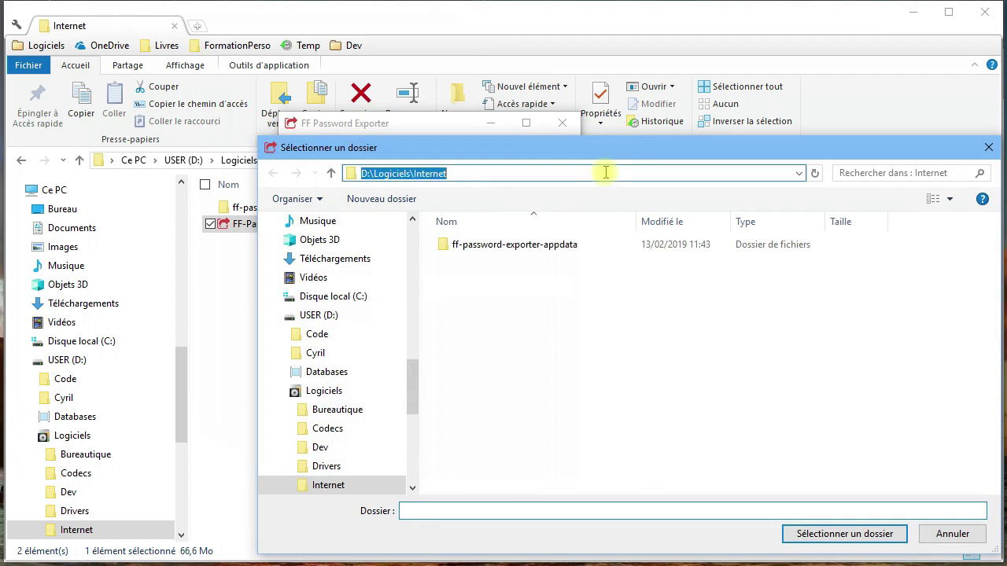
{"action": "type", "text": "%"}
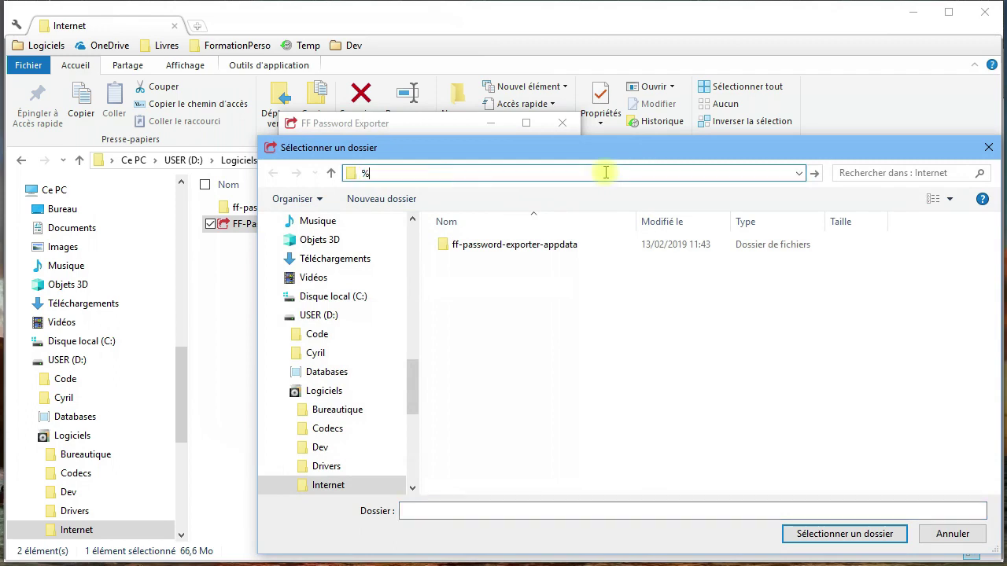
{"action": "type", "text": "appdata"}
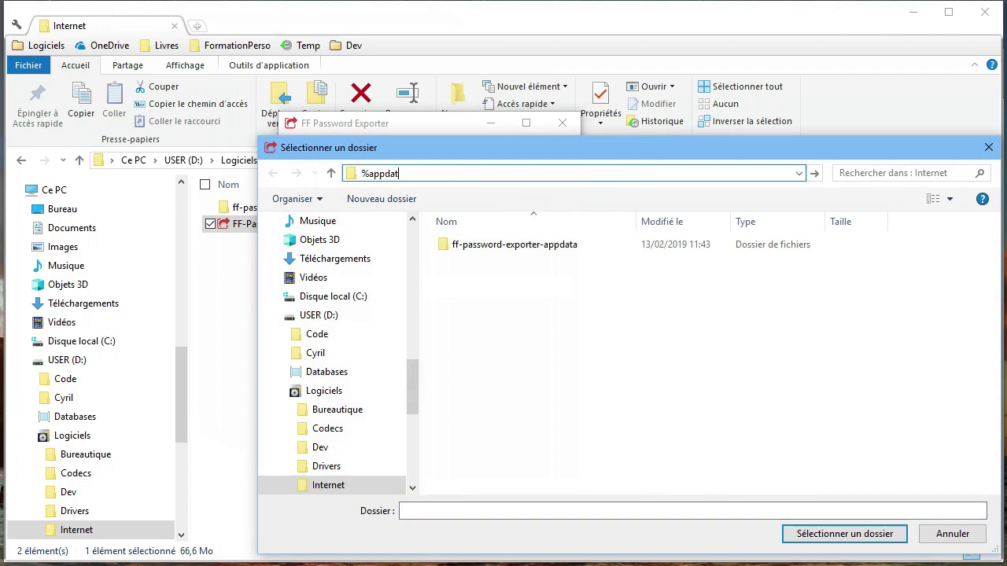
{"action": "type", "text": "%"}
{"action": "key", "text": "Return"}
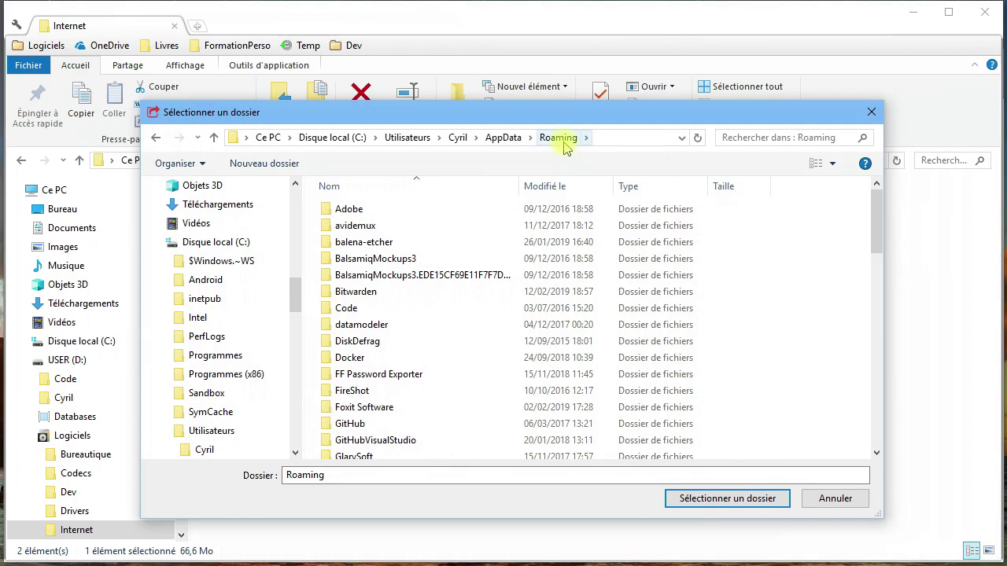
Browse from the Roaming folder to Mozilla\Firefox\Profiles to reach the Firefox profile folders
{"action": "left_click_drag", "start_coordinate": [881, 218], "coordinate": [899, 331]}
{"action": "left_click", "coordinate": [361, 297]}
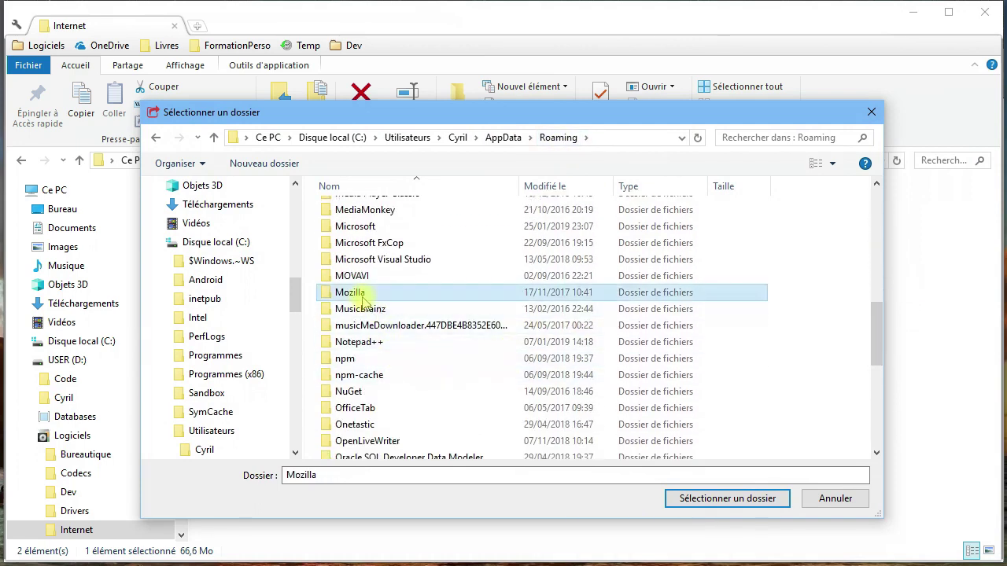
{"action": "double_click", "coordinate": [361, 299]}
{"action": "double_click", "coordinate": [348, 227]}
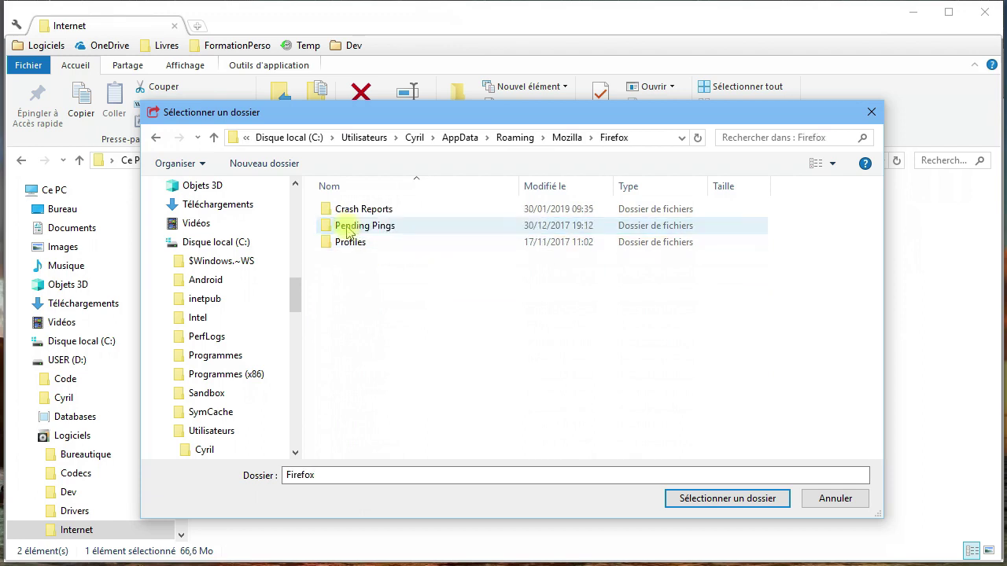
{"action": "left_click", "coordinate": [364, 244]}
{"action": "double_click", "coordinate": [350, 244]}
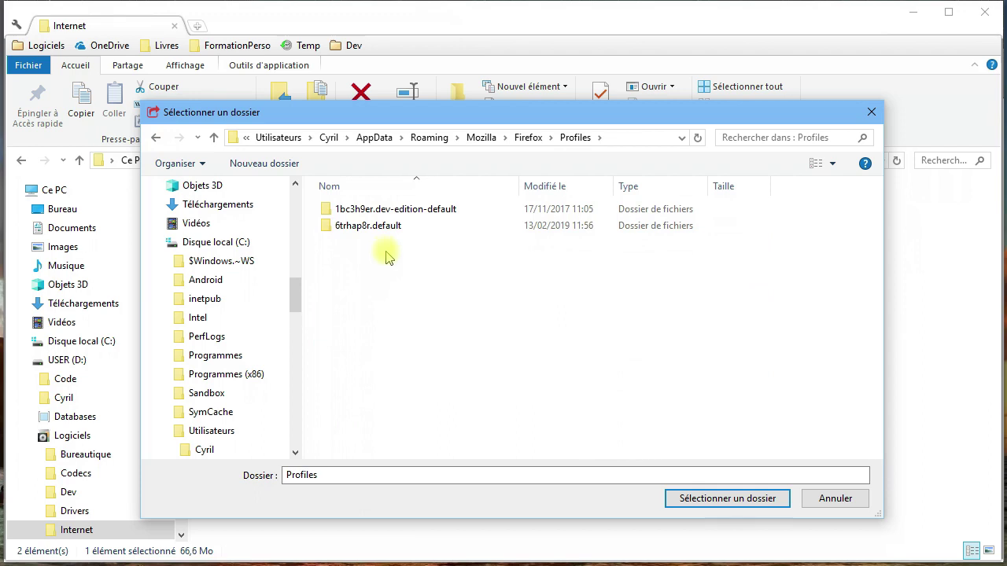
Select the 1bc3h9er.dev-edition-default profile and try to export its passwords with the master password left blank
{"action": "left_click", "coordinate": [366, 209]}
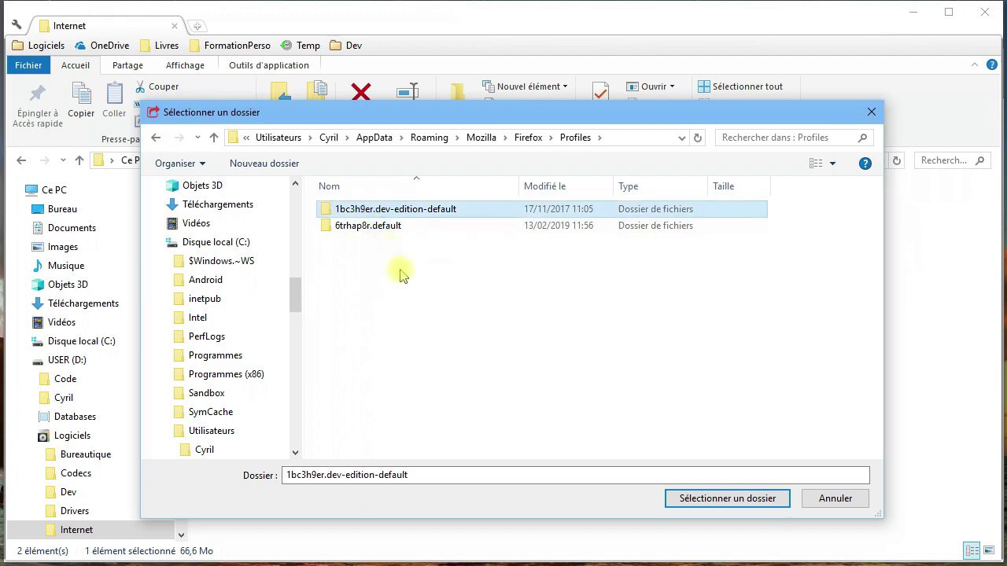
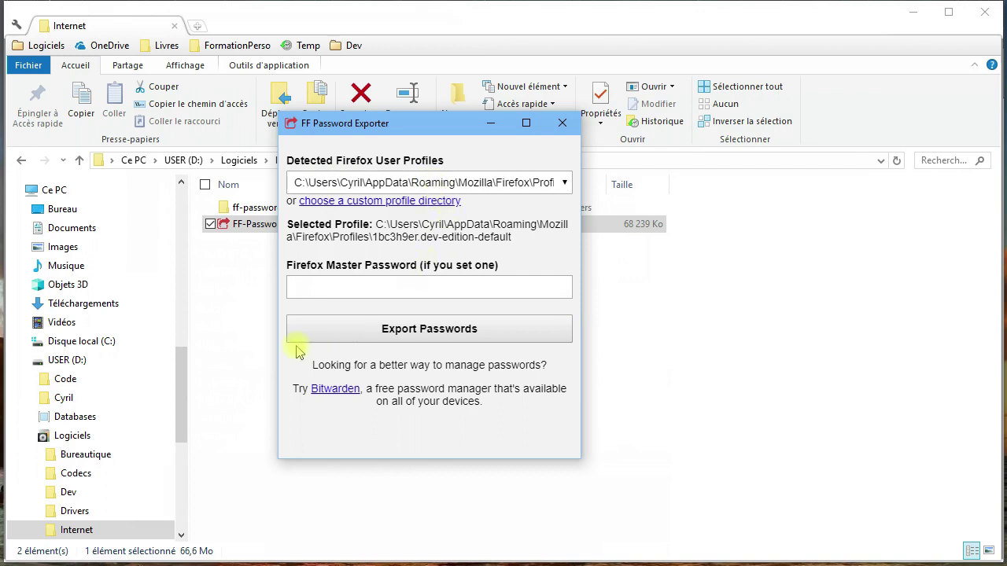
{"action": "left_click", "coordinate": [323, 287]}
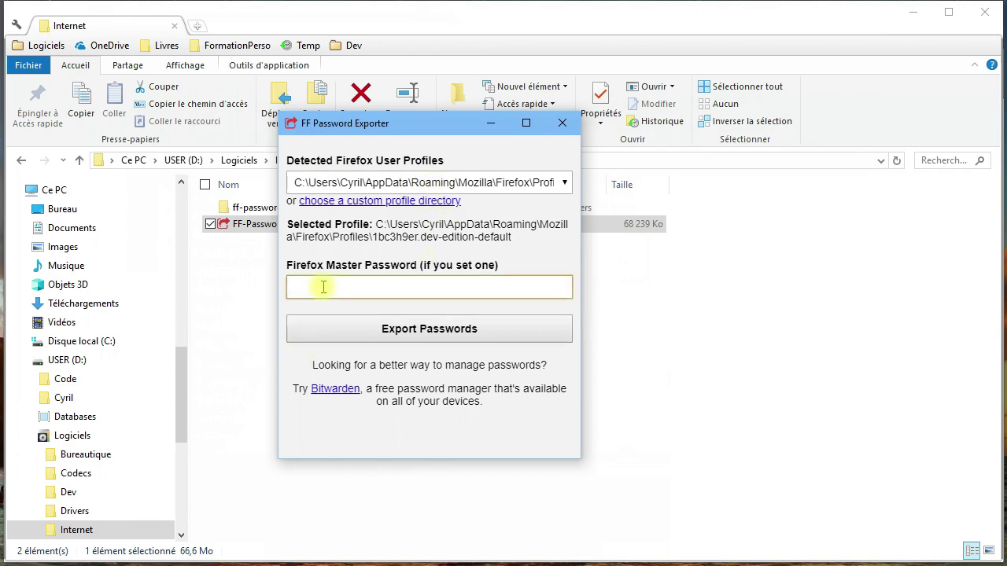
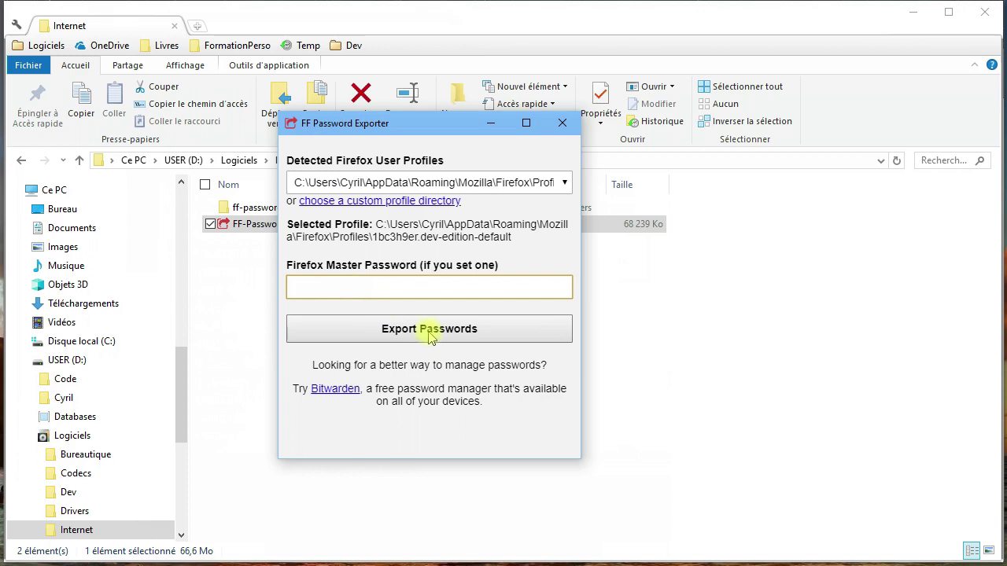
{"action": "left_click", "coordinate": [429, 333]}
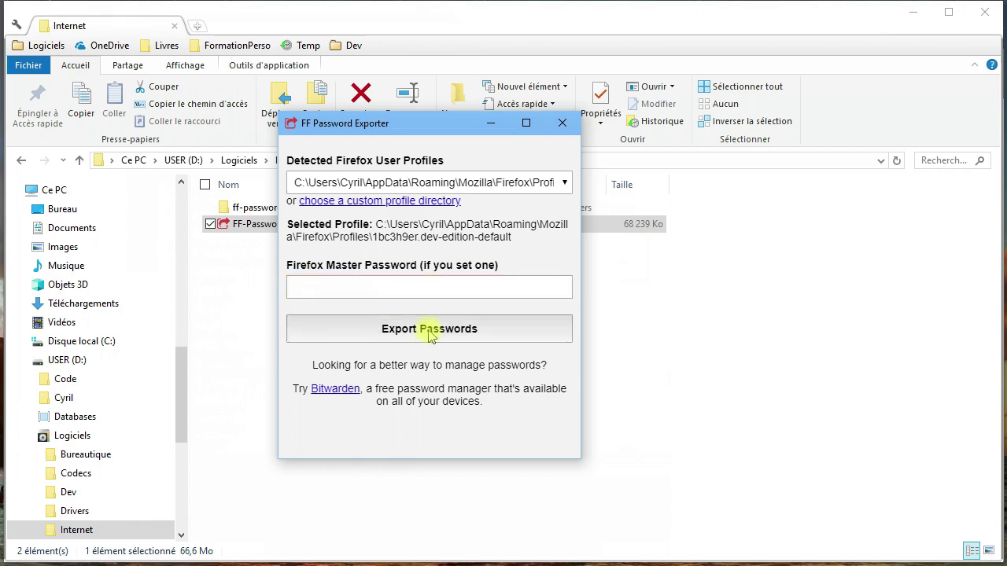
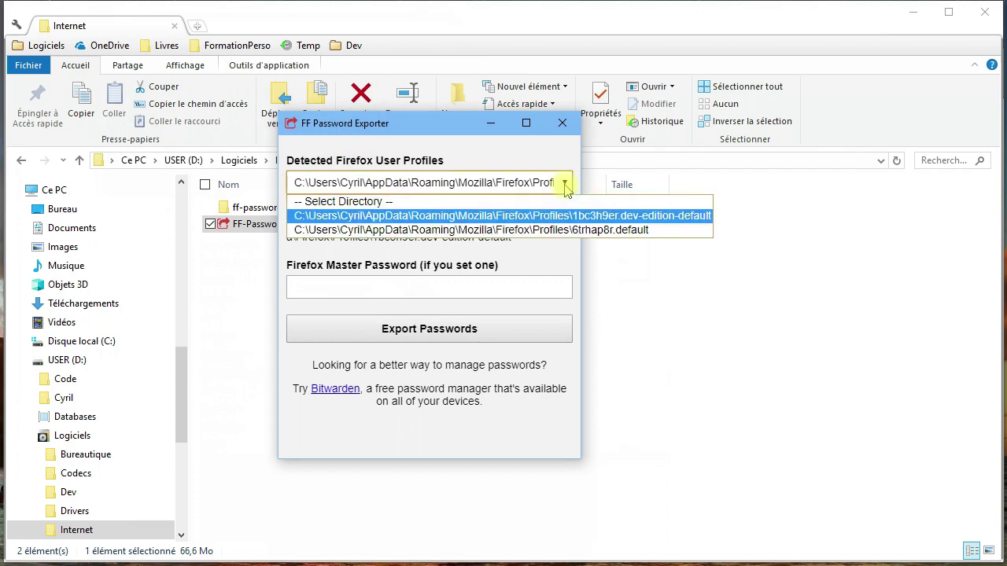
Export the 6trhap8r.default profile's passwords to D:\Logiciels\Internet as firefox_logins_20190213115833.csv, and close FF Password Exporter
{"action": "left_click", "coordinate": [573, 227]}
{"action": "left_click", "coordinate": [463, 328]}
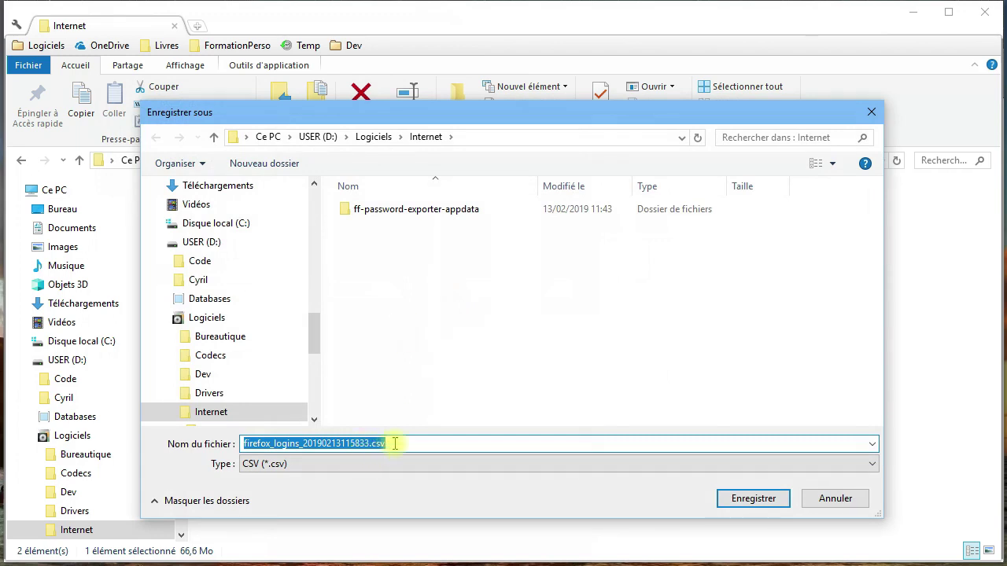
{"action": "left_click", "coordinate": [346, 444]}
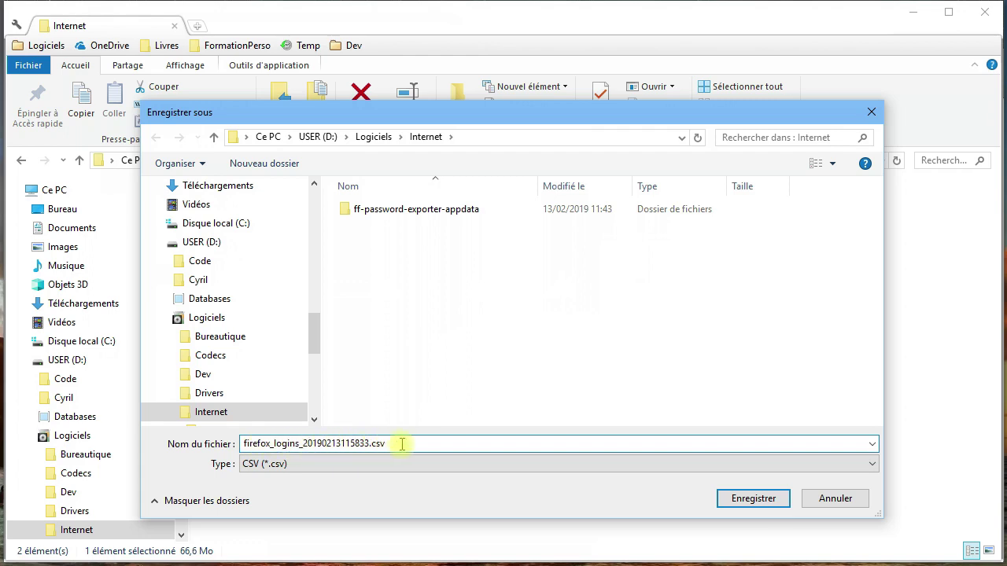
{"action": "left_click", "coordinate": [752, 498]}
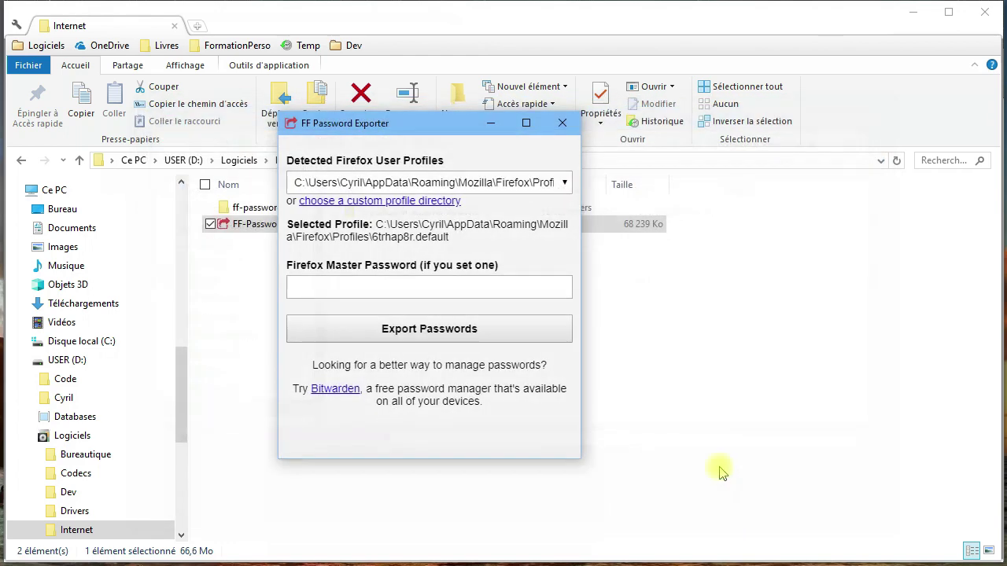
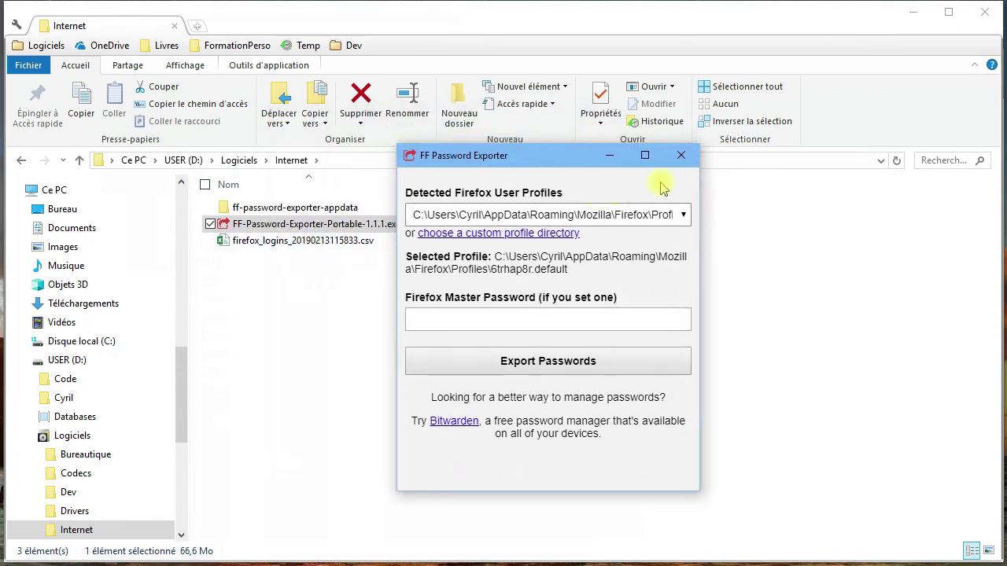
{"action": "left_click", "coordinate": [681, 158]}
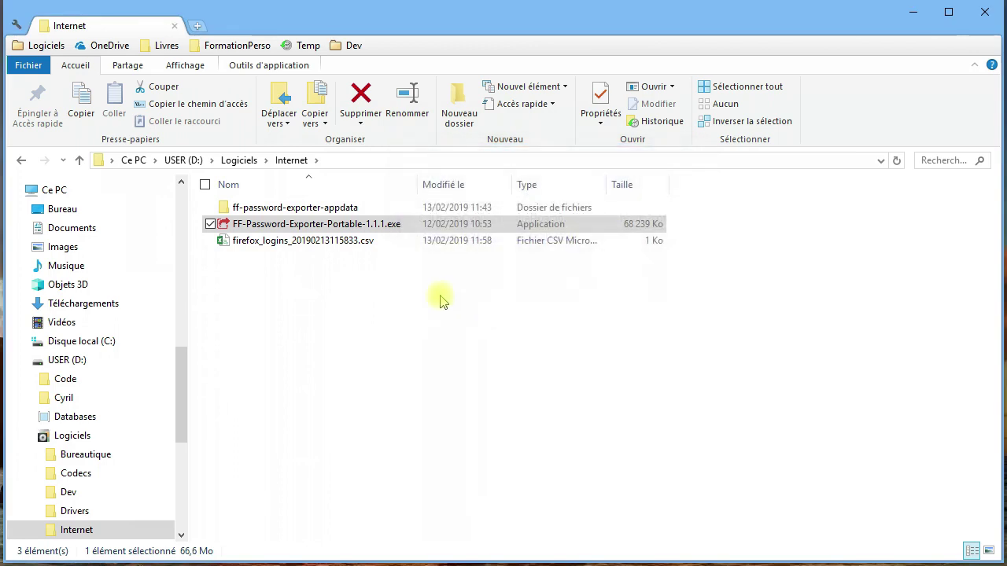